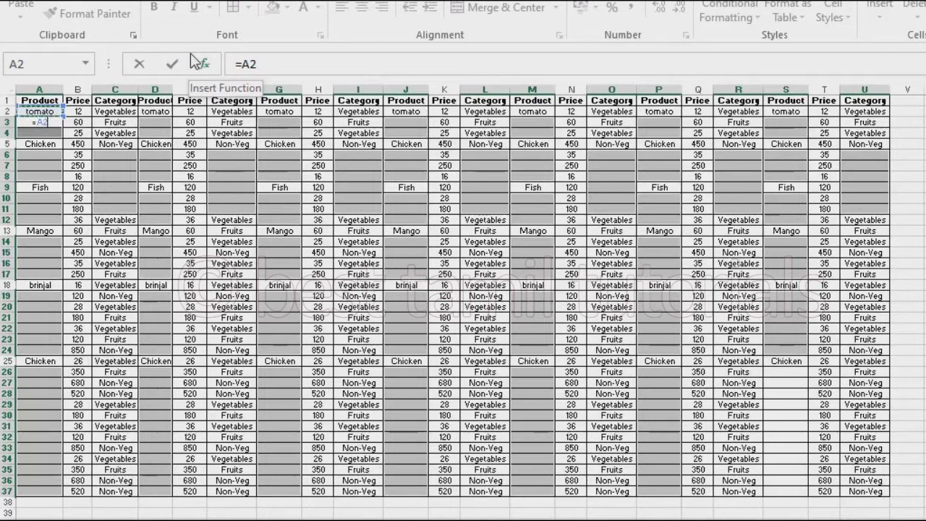
# Step: Try filling blanks manually by dragging tomato into A3:A4 and Chicken down from A5
pyautogui.hotkey('ctrl', 'Return')
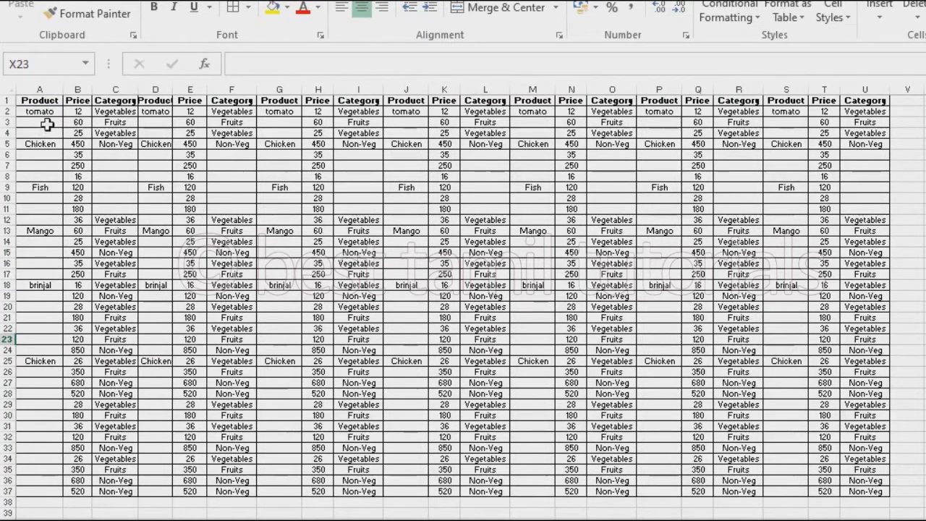
pyautogui.click(40, 122)
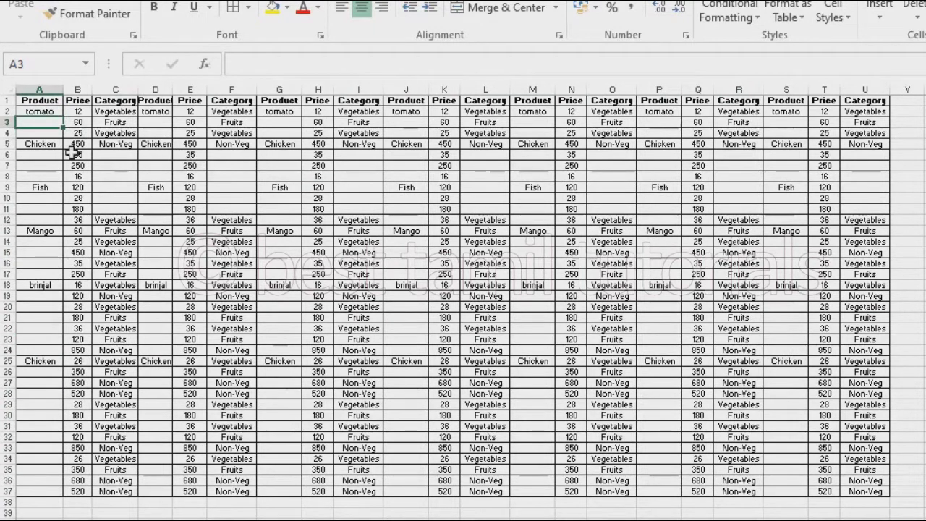
pyautogui.click(50, 110)
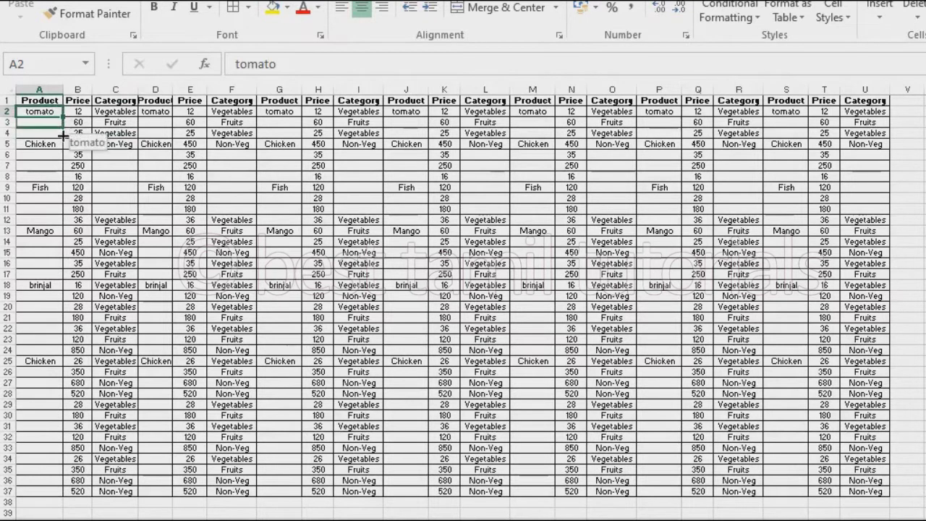
pyautogui.moveTo(63, 117); pyautogui.dragTo(62, 134)
pyautogui.hotkey('ctrl', 'c')
pyautogui.click(55, 144)
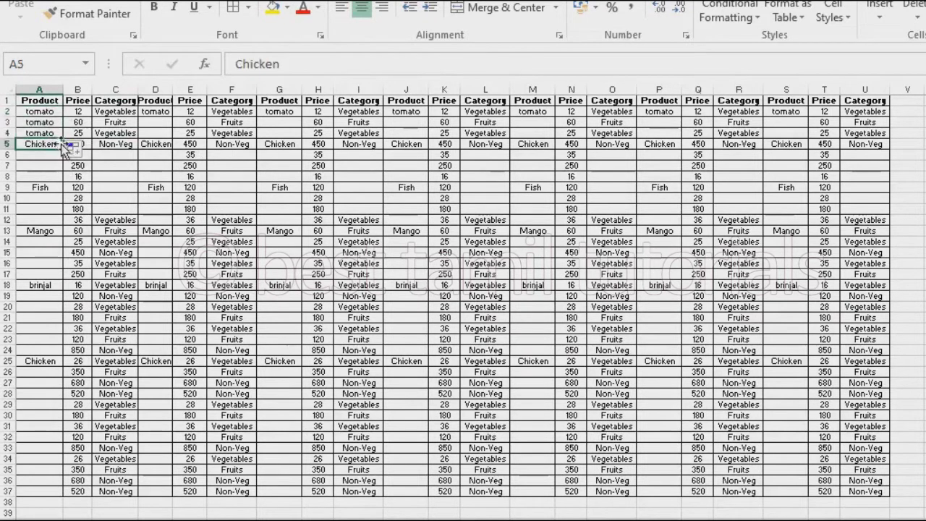
pyautogui.moveTo(63, 149)
pyautogui.mouseDown()
pyautogui.moveTo(59, 188)
pyautogui.moveTo(59, 177)
pyautogui.mouseUp()
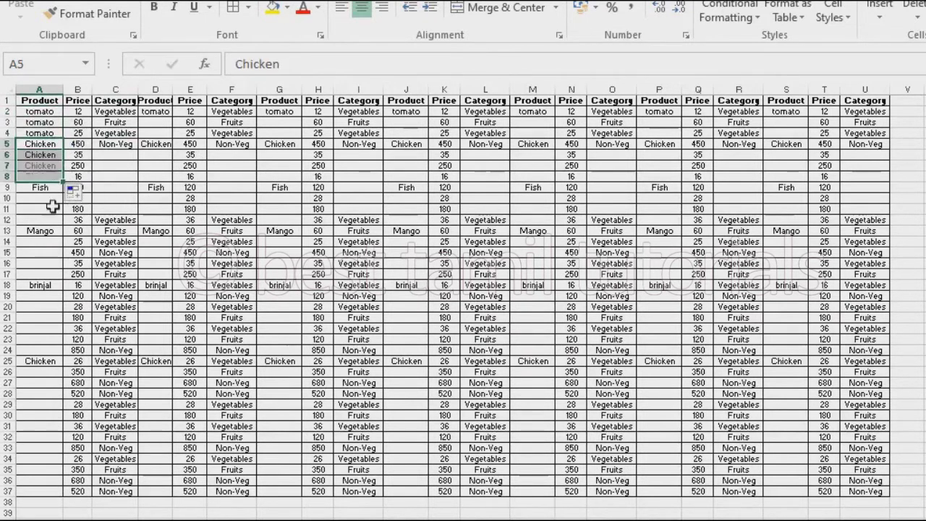
pyautogui.click(43, 187)
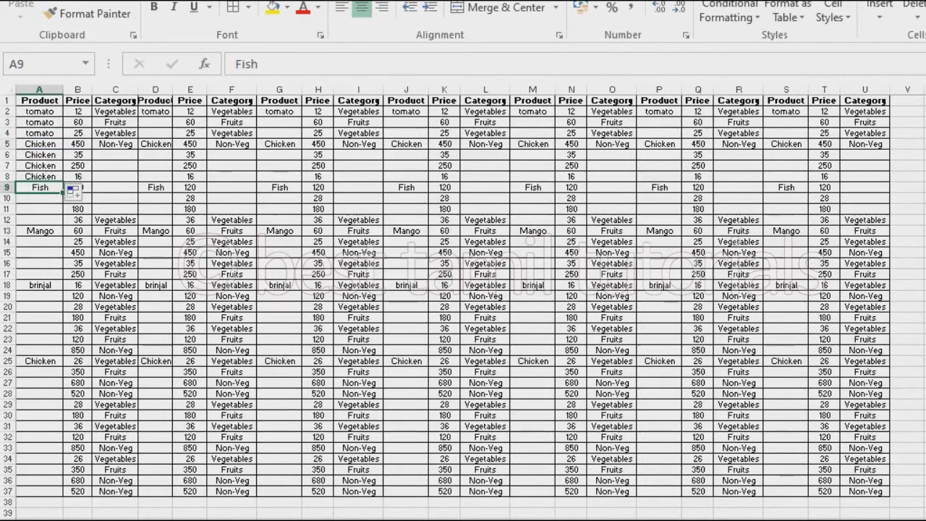
# Step: Undo the Chicken fill, paste tomato into A3 and A4, then undo that paste too
pyautogui.hotkey('ctrl', 'z')
pyautogui.hotkey('ctrl', 'z')
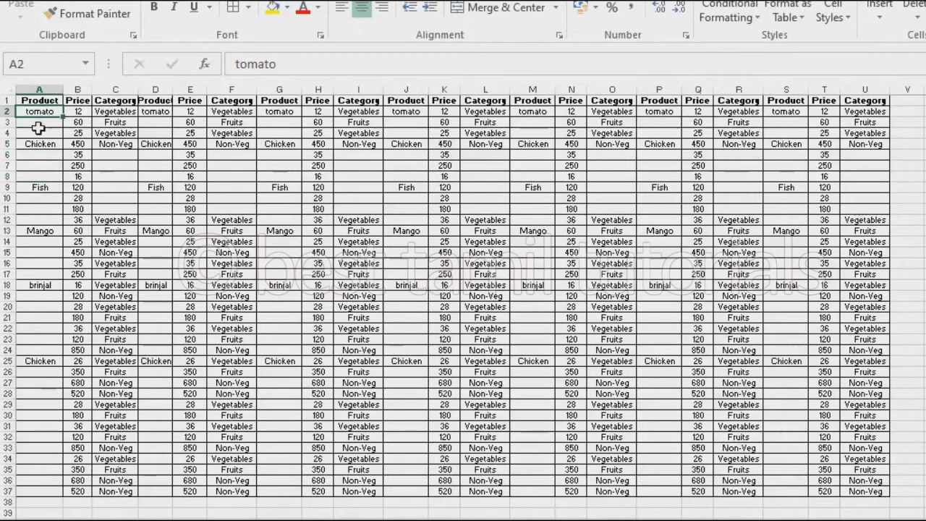
pyautogui.moveTo(41, 125); pyautogui.dragTo(56, 131)
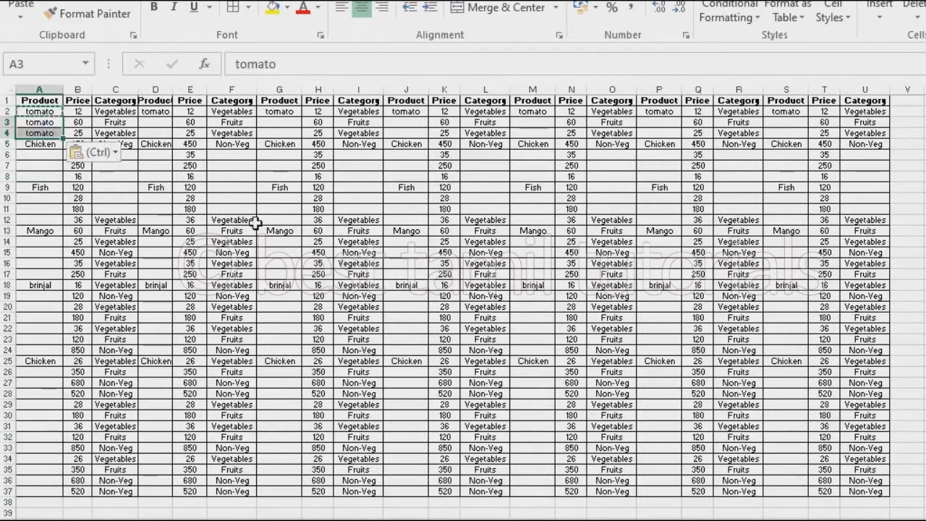
pyautogui.click(189, 219)
pyautogui.click(49, 113)
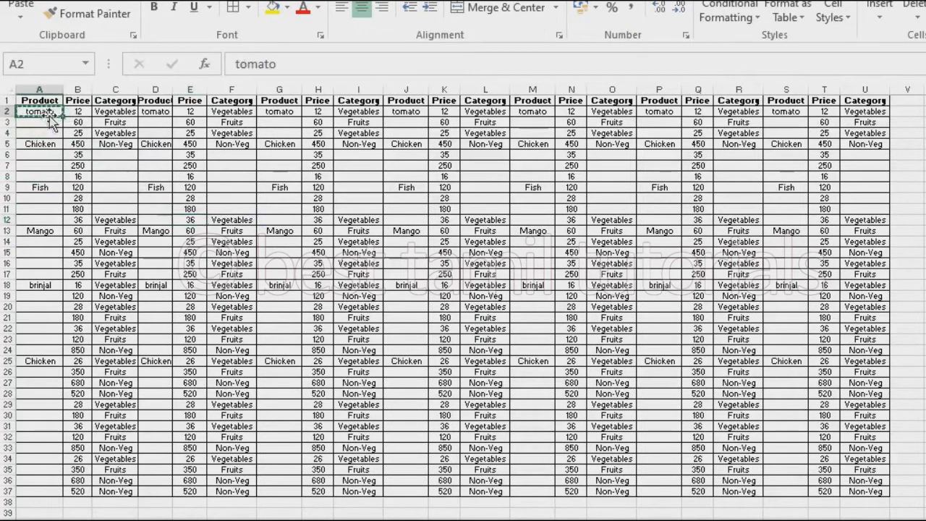
pyautogui.click(42, 123)
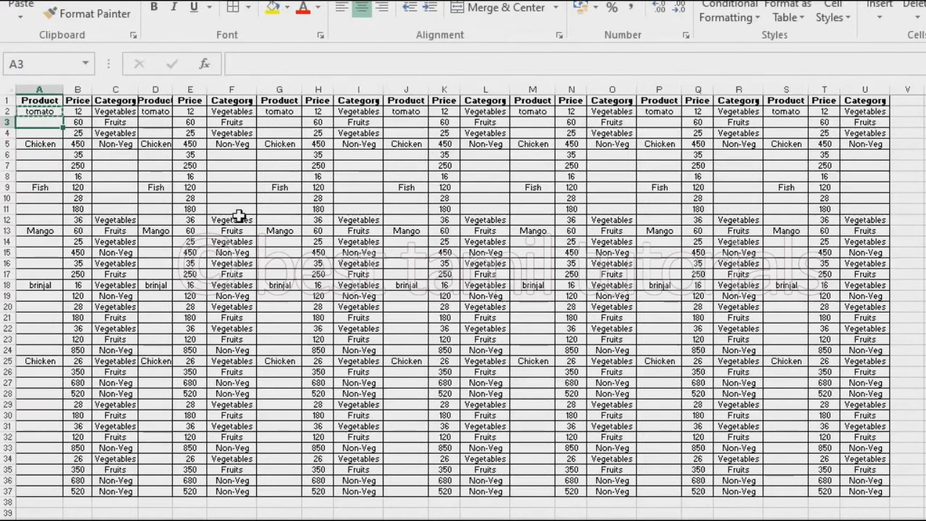
pyautogui.hotkey('ctrl', 'v')
pyautogui.press('Down')
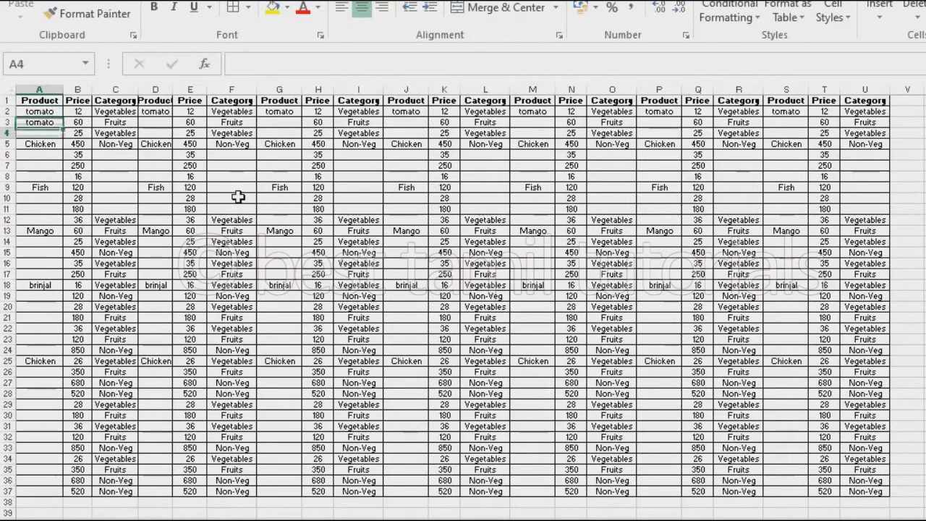
pyautogui.hotkey('ctrl', 'v')
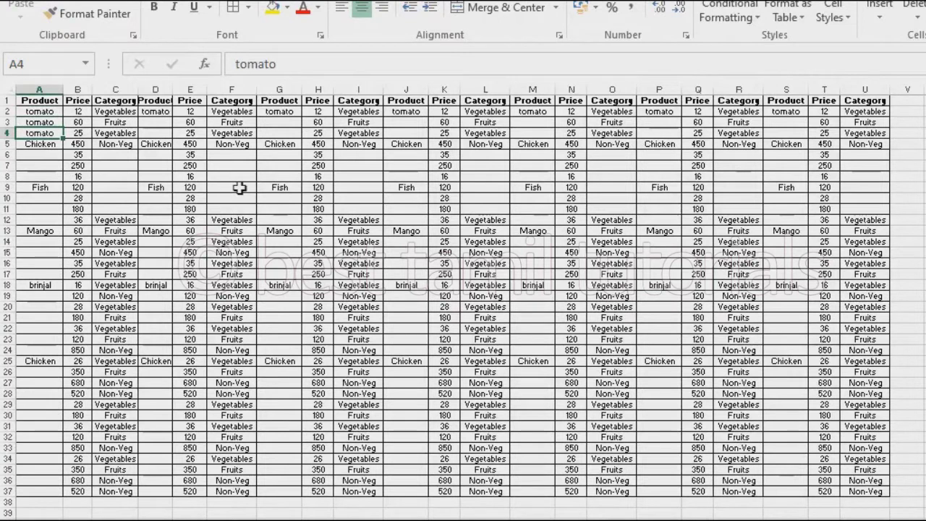
pyautogui.hotkey('ctrl', 'z')
pyautogui.hotkey('ctrl', 'z')
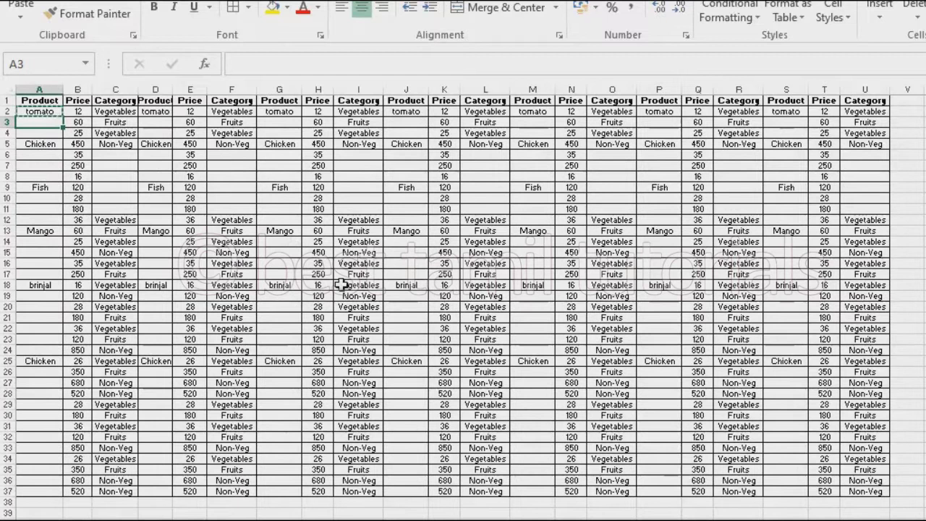
# Step: Select the entire table A1:U37 from a cell inside it and bring up Go To
pyautogui.click(401, 330)
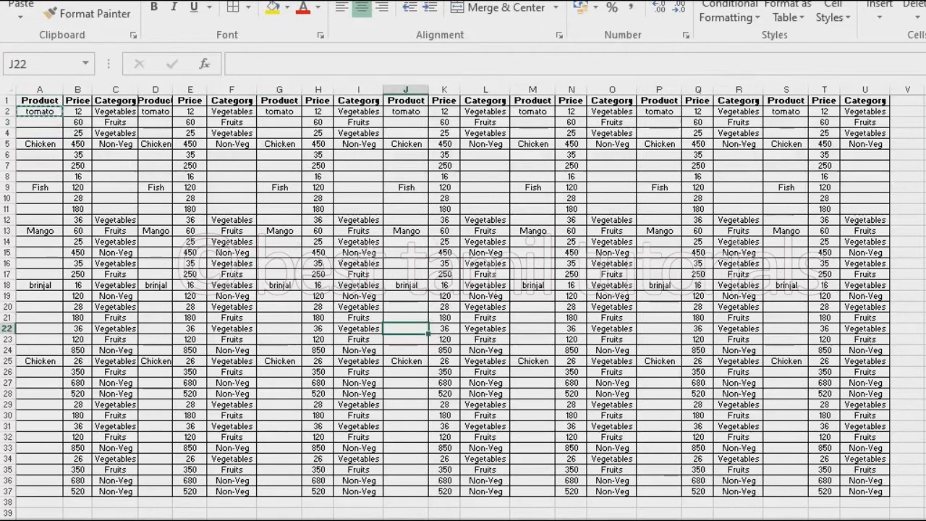
pyautogui.hotkey('ctrl', 'a')
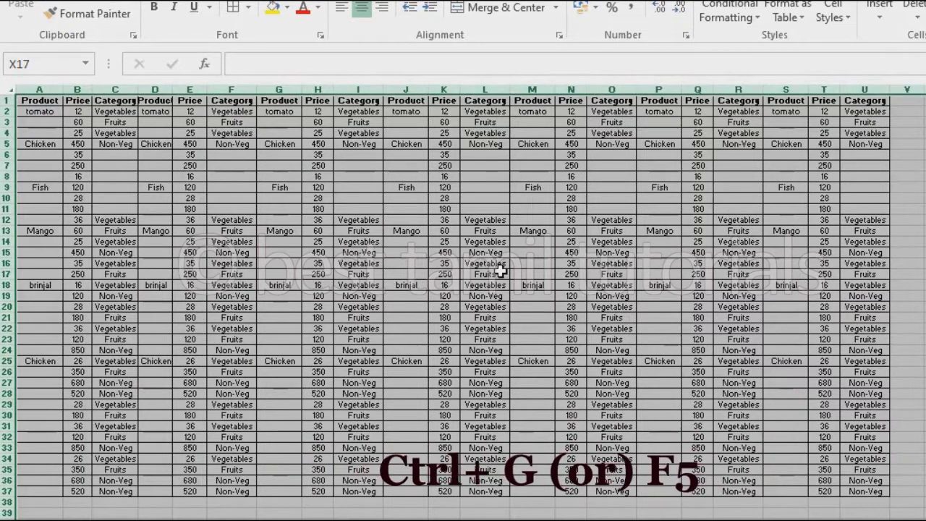
pyautogui.hotkey('ctrl', 'g')
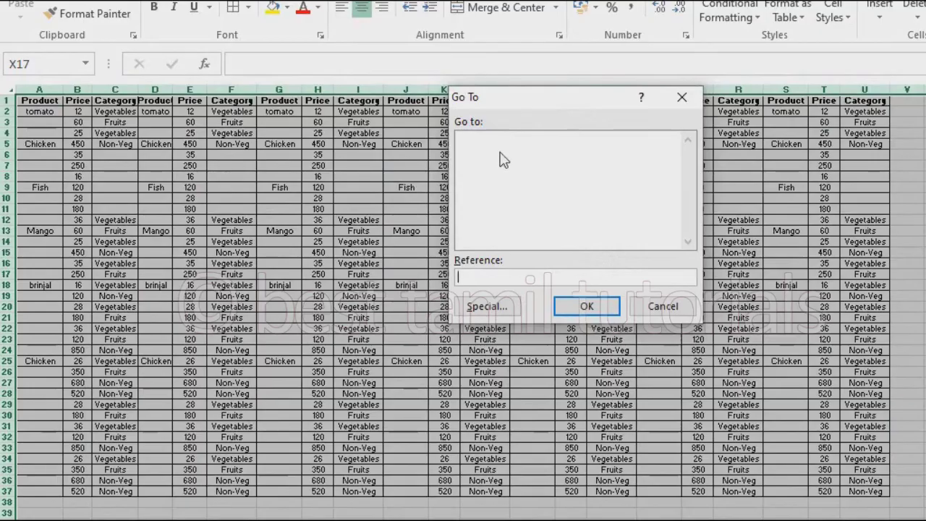
# Step: Use Go To Special with the Blanks option to select only the table's empty cells
pyautogui.click(486, 306)
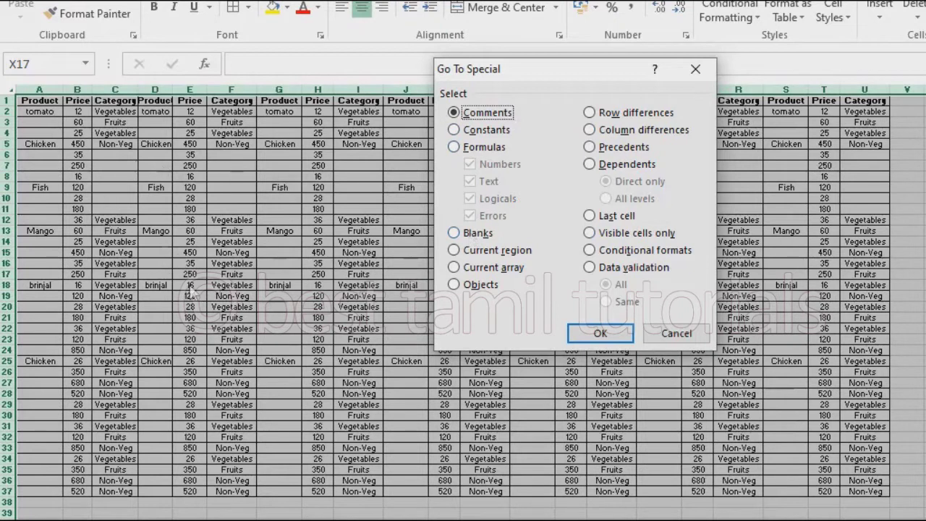
pyautogui.click(471, 237)
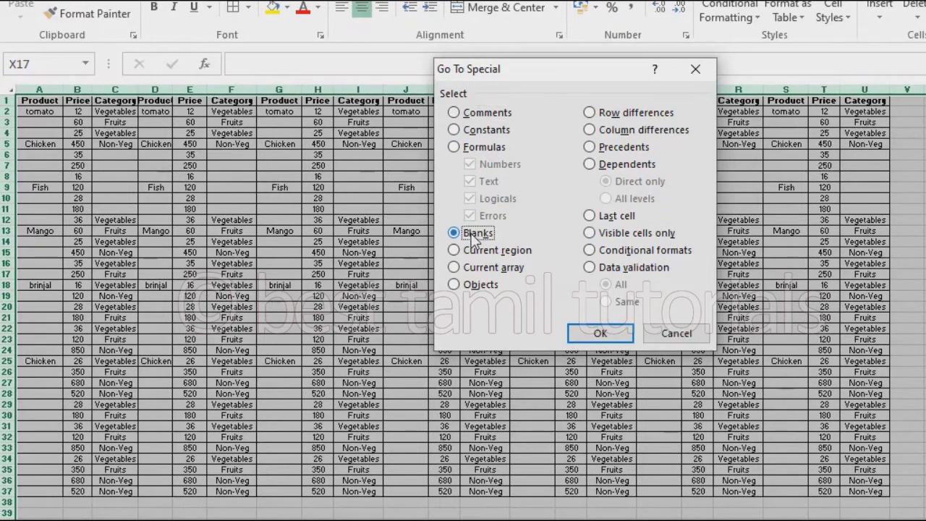
pyautogui.click(612, 334)
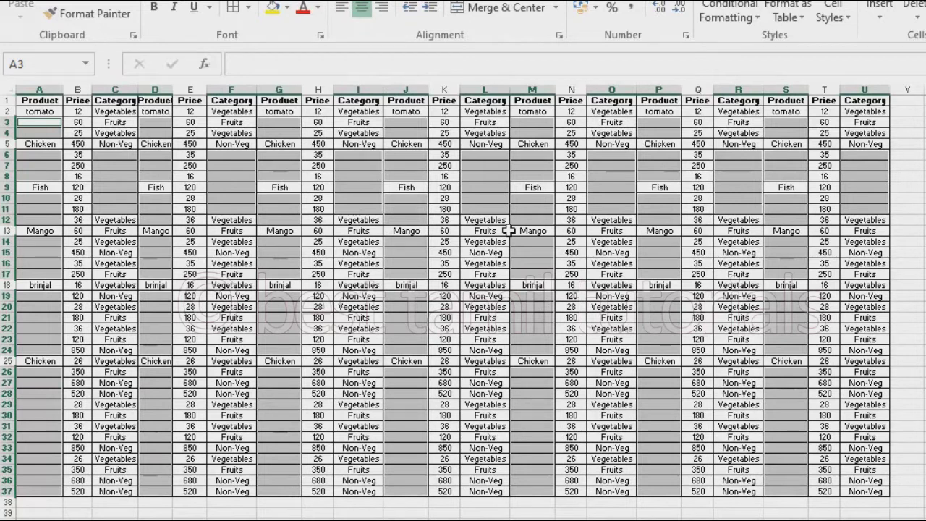
# Step: Start the formula =A2 in blank cell A3, referencing the tomato cell above
pyautogui.write('=')
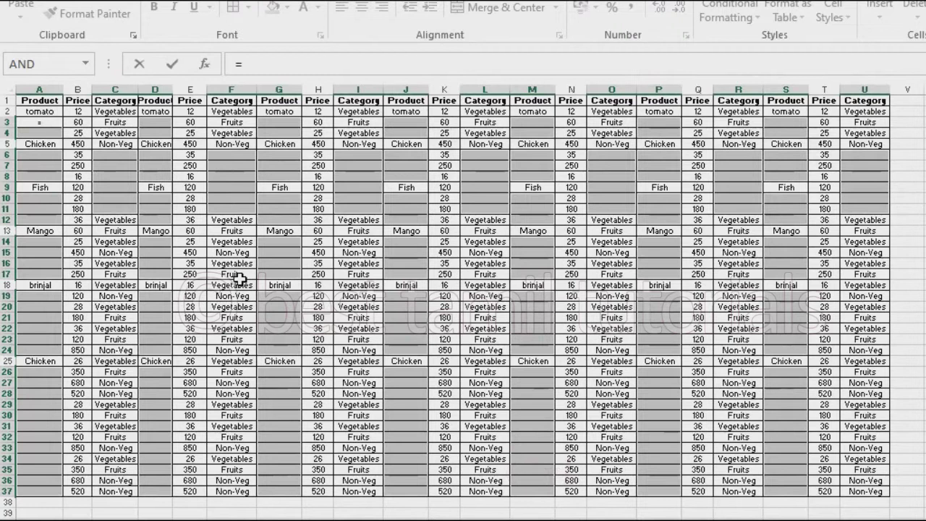
pyautogui.click(45, 114)
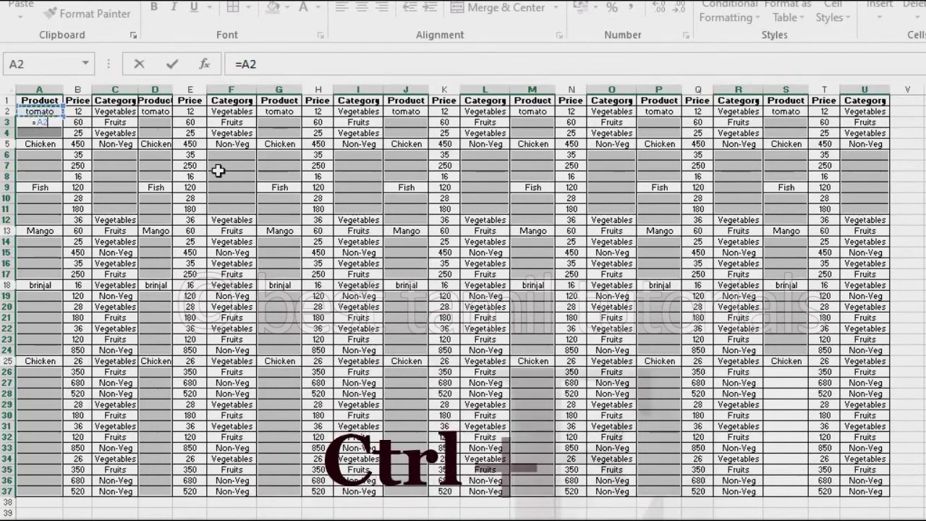
# Step: Commit the =A2 formula to all selected blanks at once with Ctrl+Enter
pyautogui.hotkey('ctrl', 'Return')
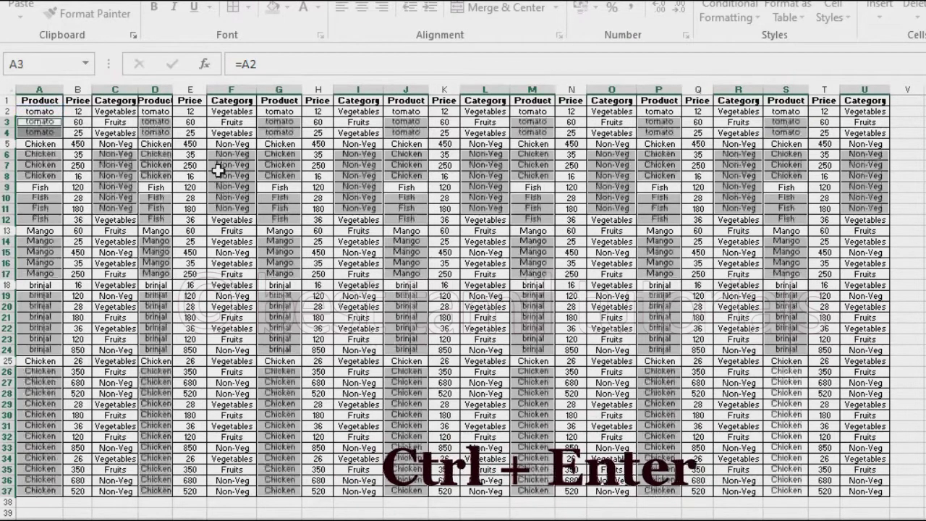